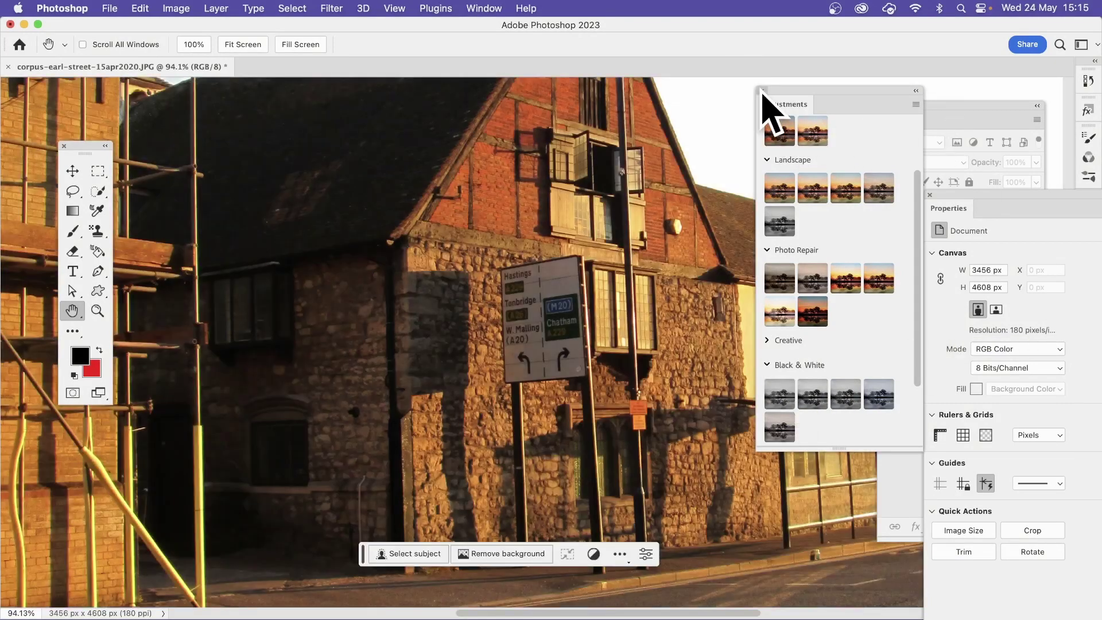
# Close the floating Adjustments presets panel so the Layers panel shows.
pyautogui.click(762, 91)
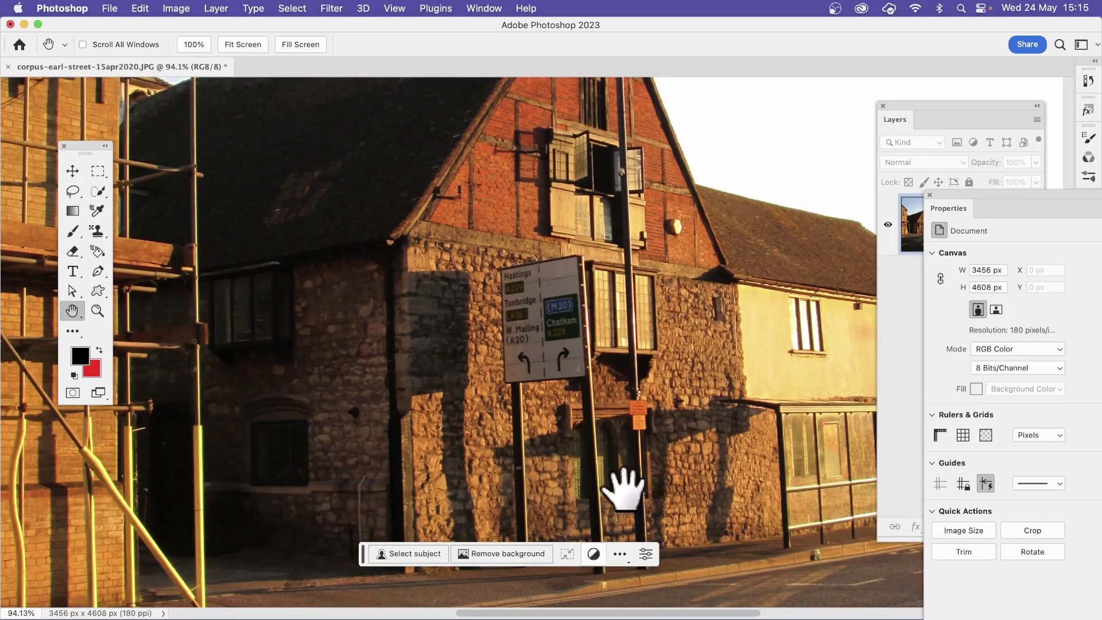
# Reopen the Adjustments presets panel via Window, glancing at the New Adjustment Layer submenu.
pyautogui.click(489, 7)
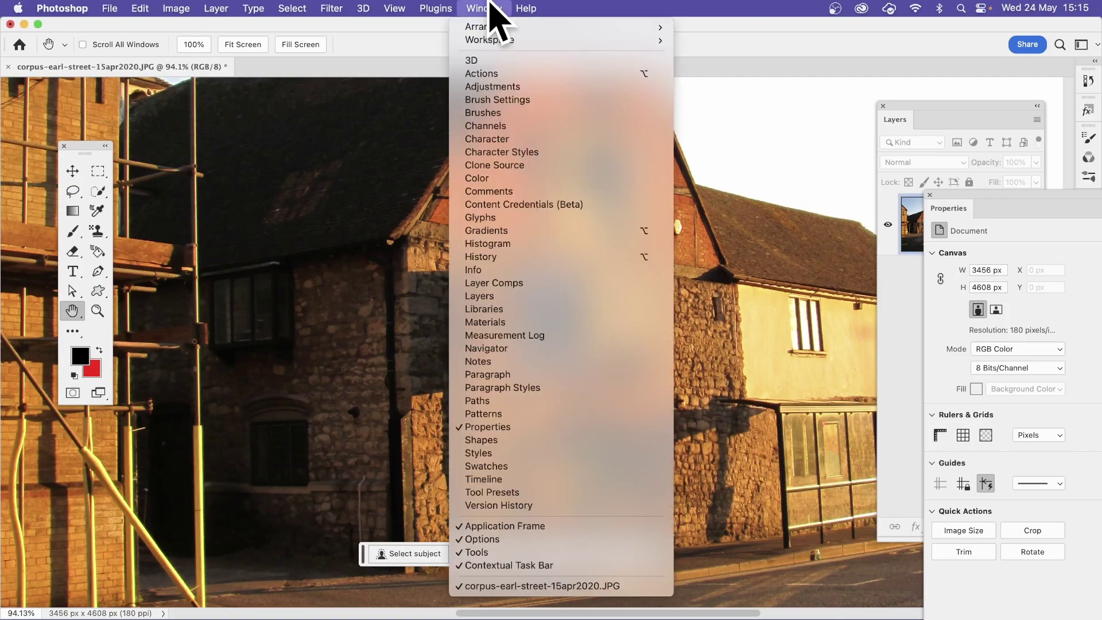
pyautogui.click(500, 87)
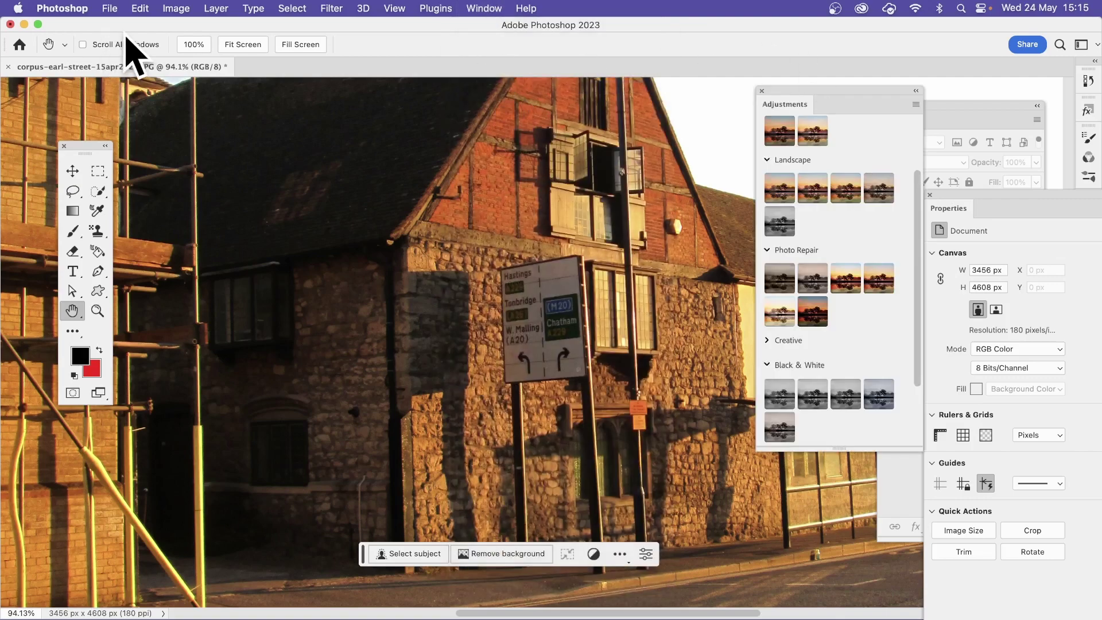
pyautogui.click(216, 8)
pyautogui.moveTo(232, 193)
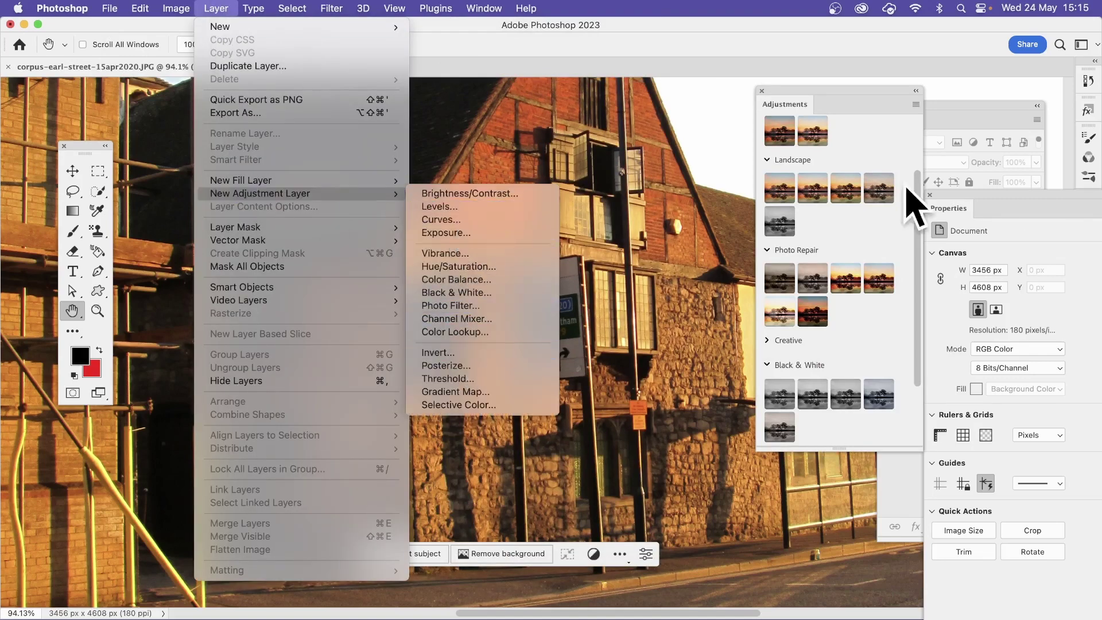
pyautogui.click(837, 92)
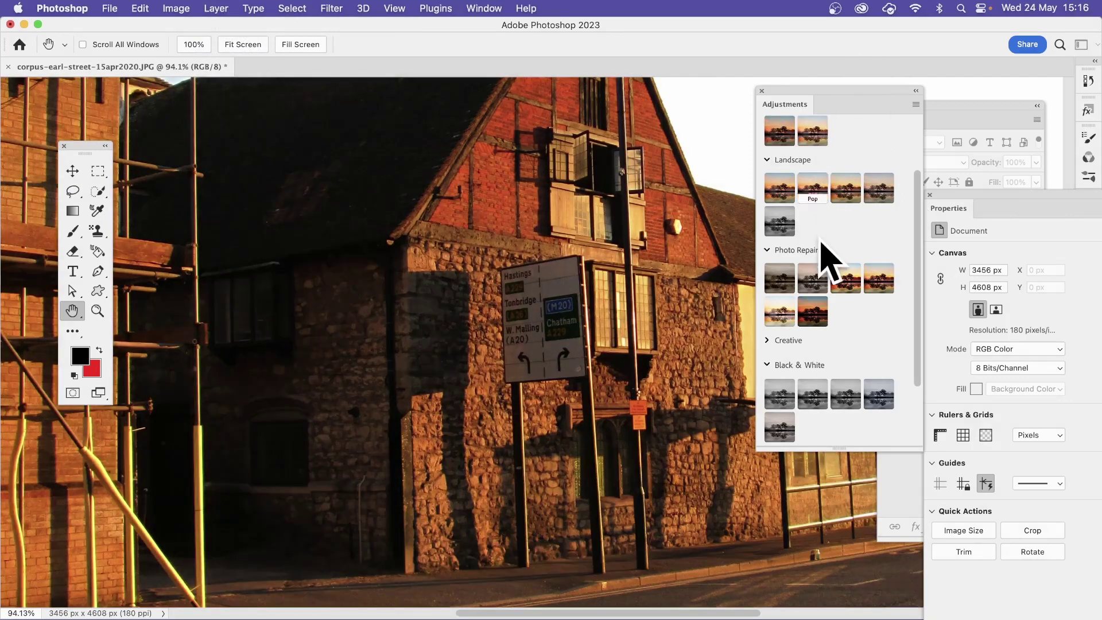
pyautogui.scroll(-4, 806, 313)
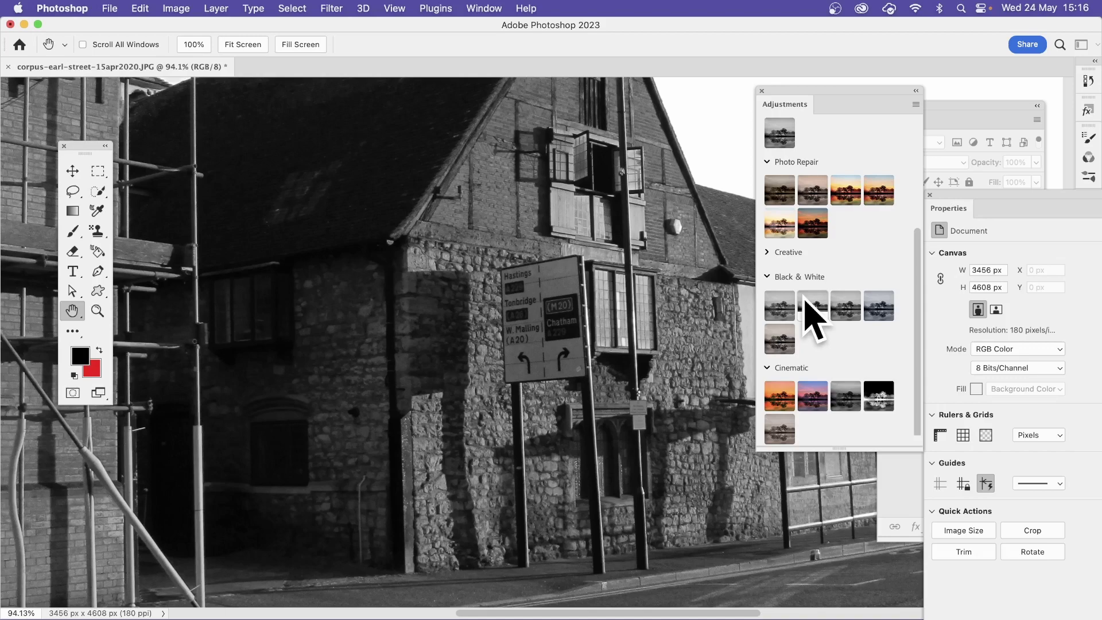
# Show the Adjustments panel menu listing types like Levels, Curves and Hue/Saturation.
pyautogui.click(915, 105)
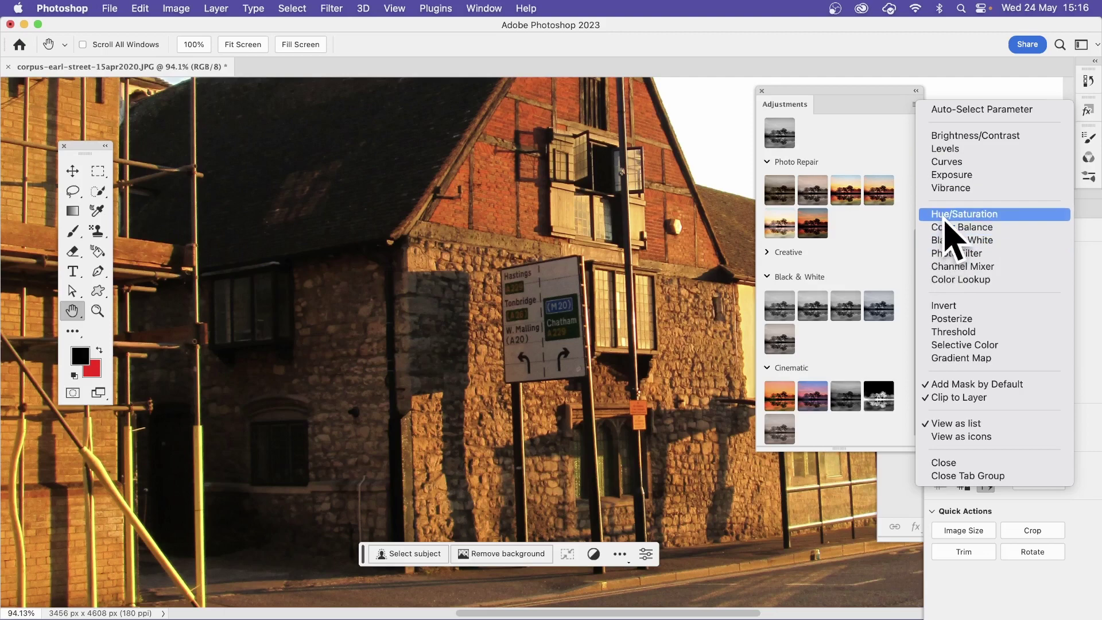
# Close the options list and apply the Black & White 'Warm' preset to the photo.
pyautogui.click(886, 259)
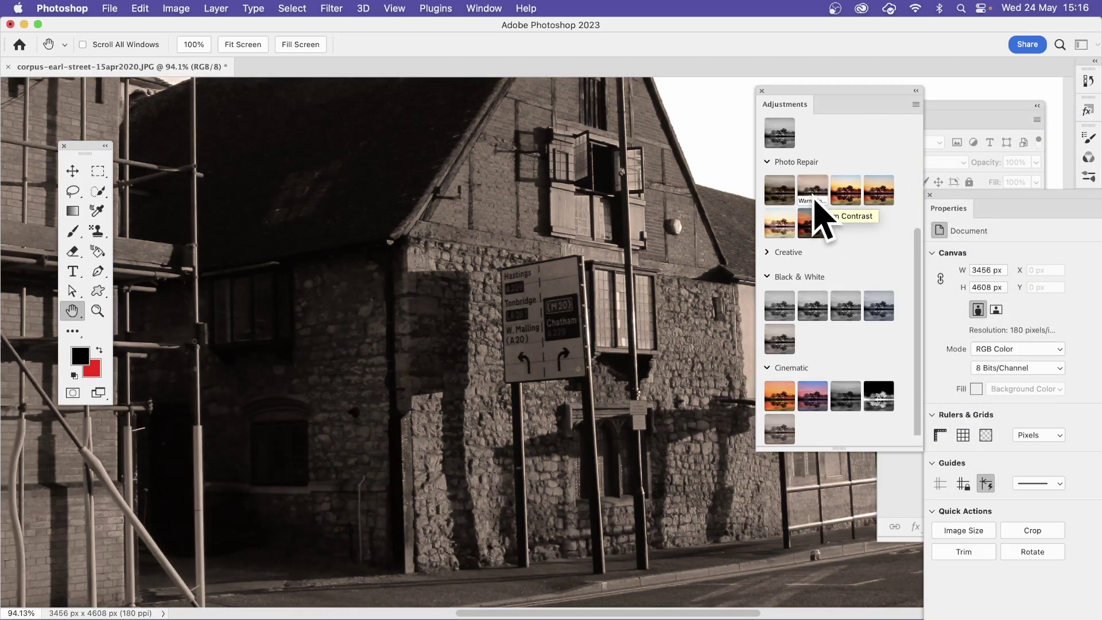
pyautogui.click(820, 224)
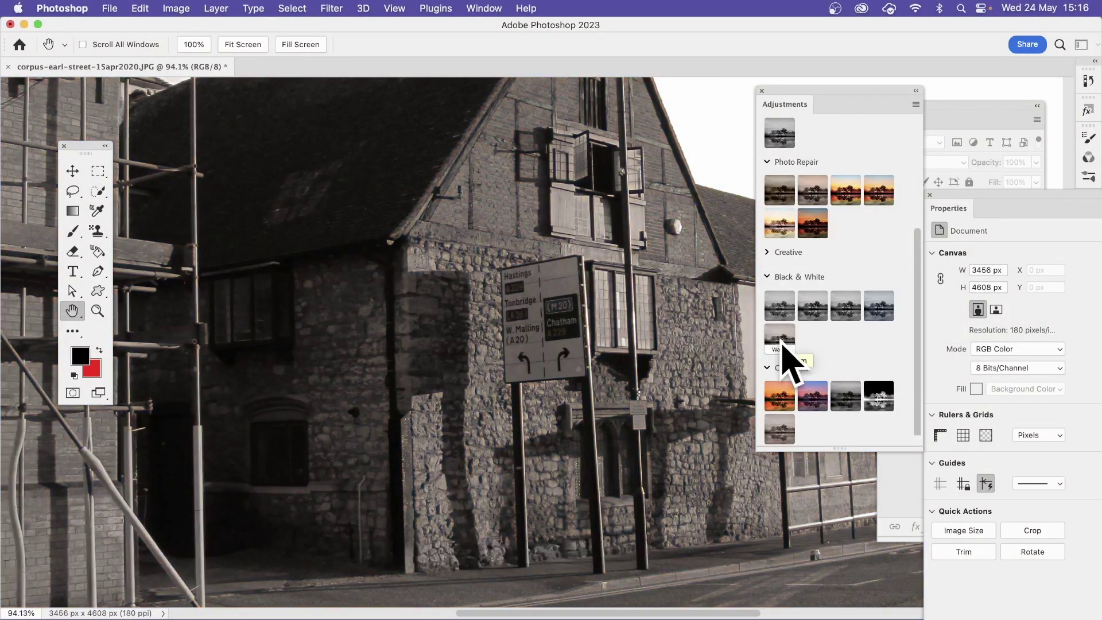
pyautogui.click(783, 341)
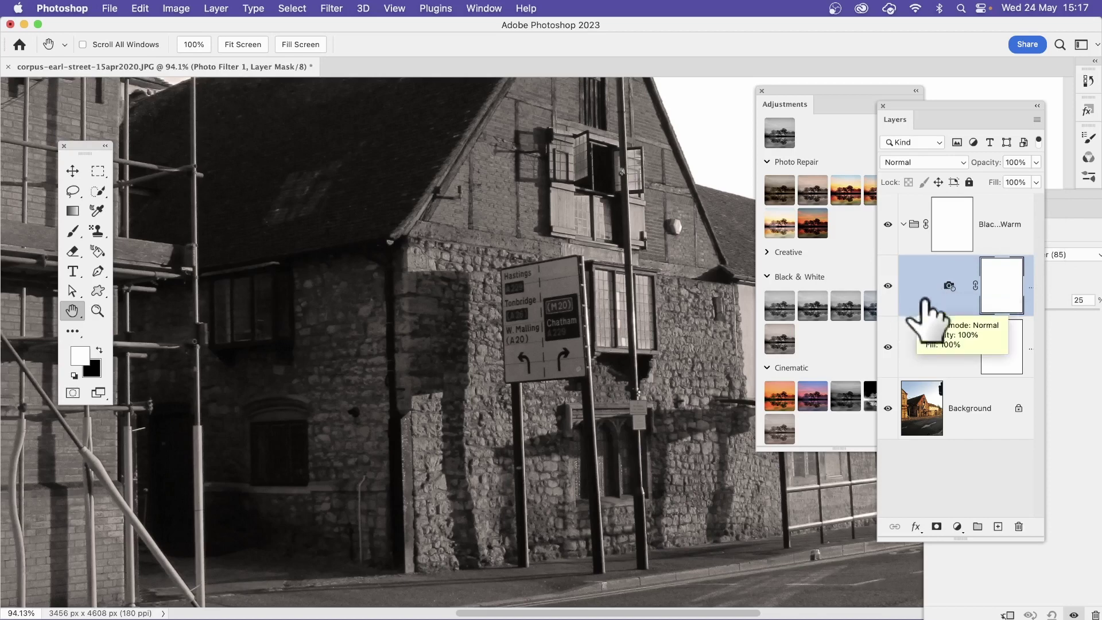
# Open the Photo Filter layer's settings (Warming Filter 85, 25% density) and move the panel aside.
pyautogui.click(950, 287)
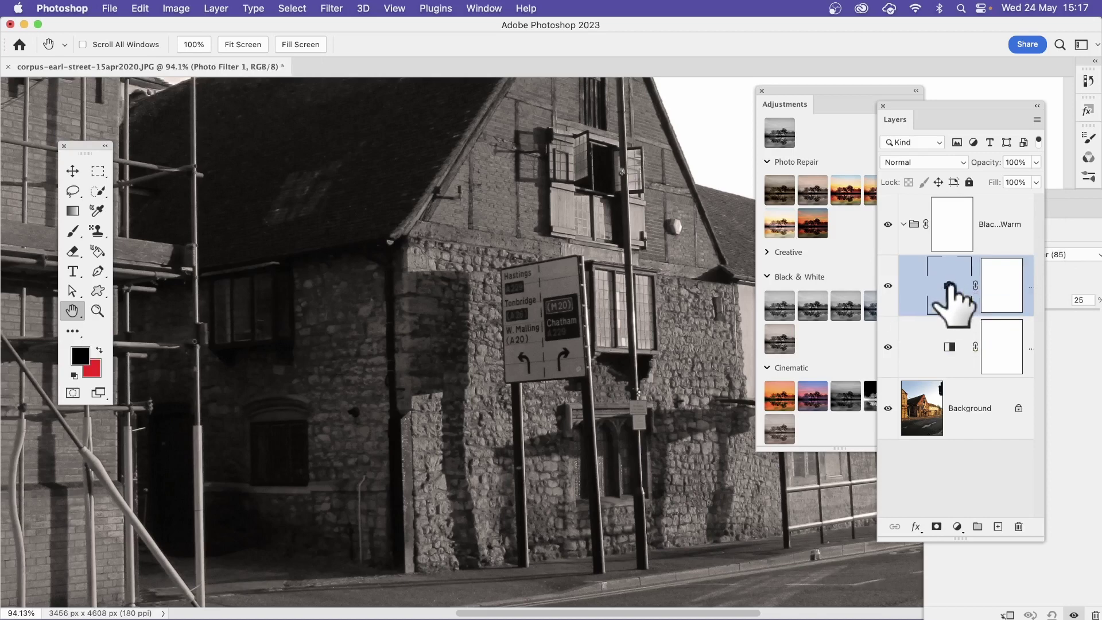
pyautogui.click(1044, 194)
pyautogui.moveTo(1043, 193); pyautogui.dragTo(868, 177)
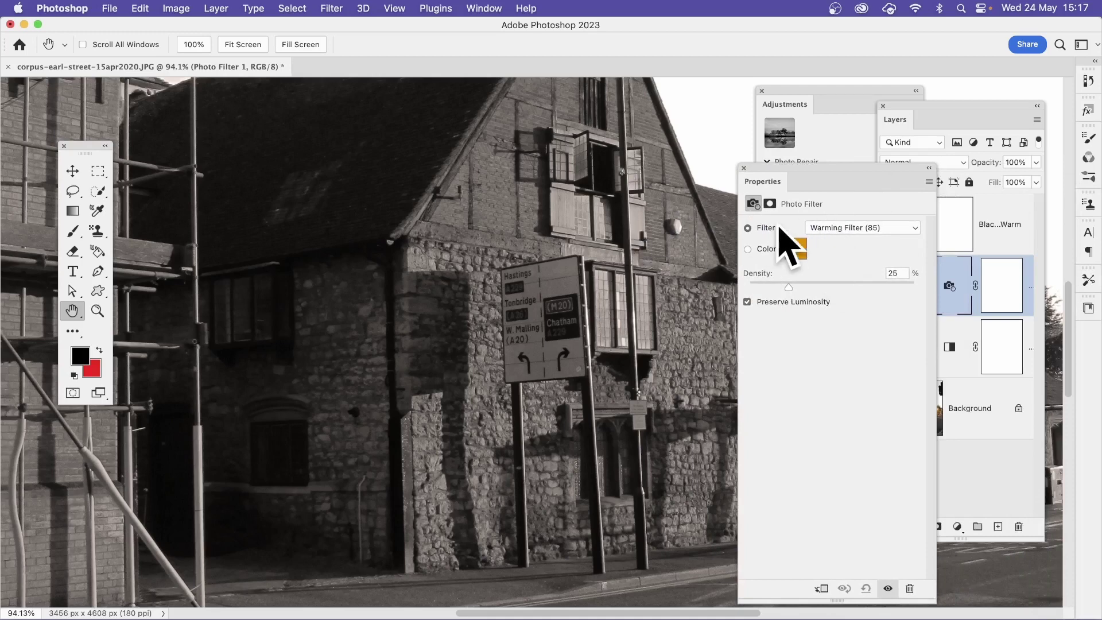
pyautogui.moveTo(771, 165); pyautogui.dragTo(665, 220)
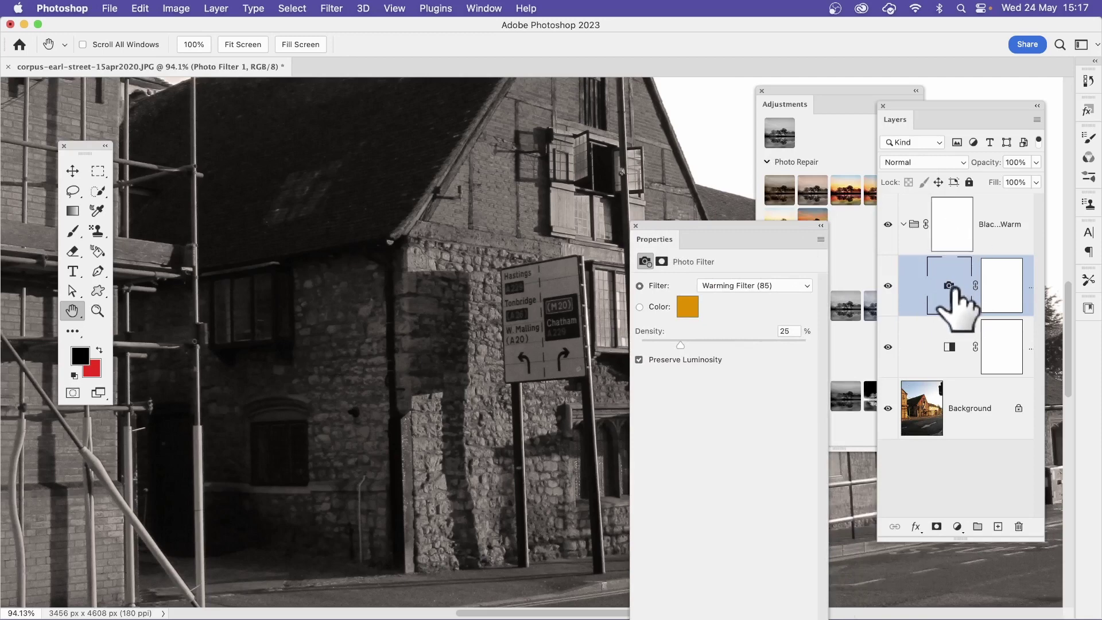
# Set the Black & White layer's Reds to -57 and Yellows to -154, then close Properties.
pyautogui.click(950, 348)
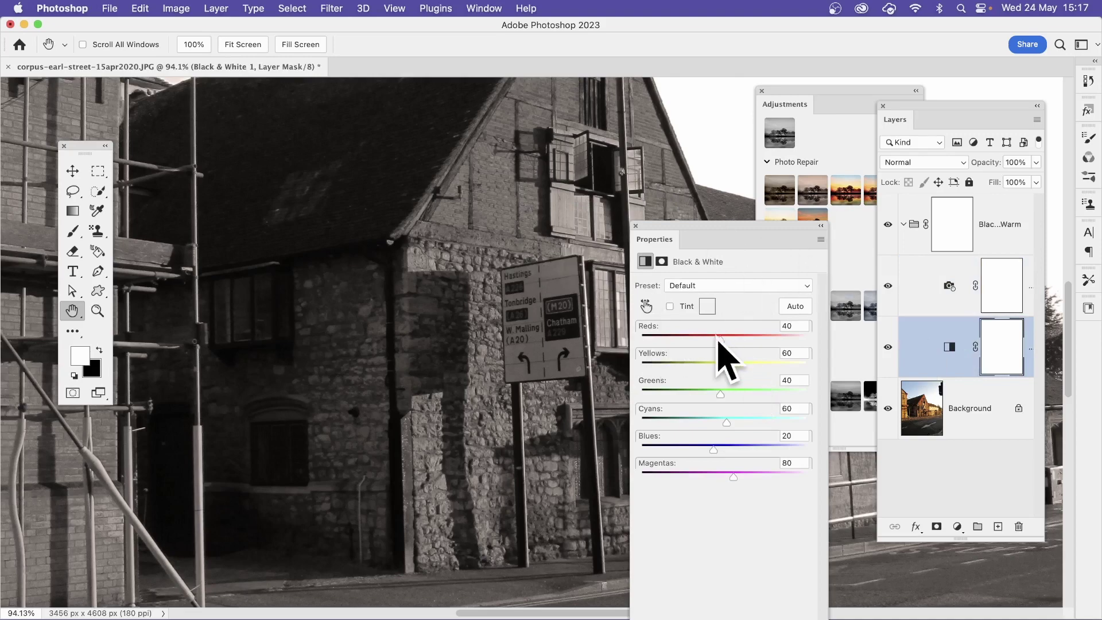
pyautogui.moveTo(721, 340); pyautogui.dragTo(688, 340)
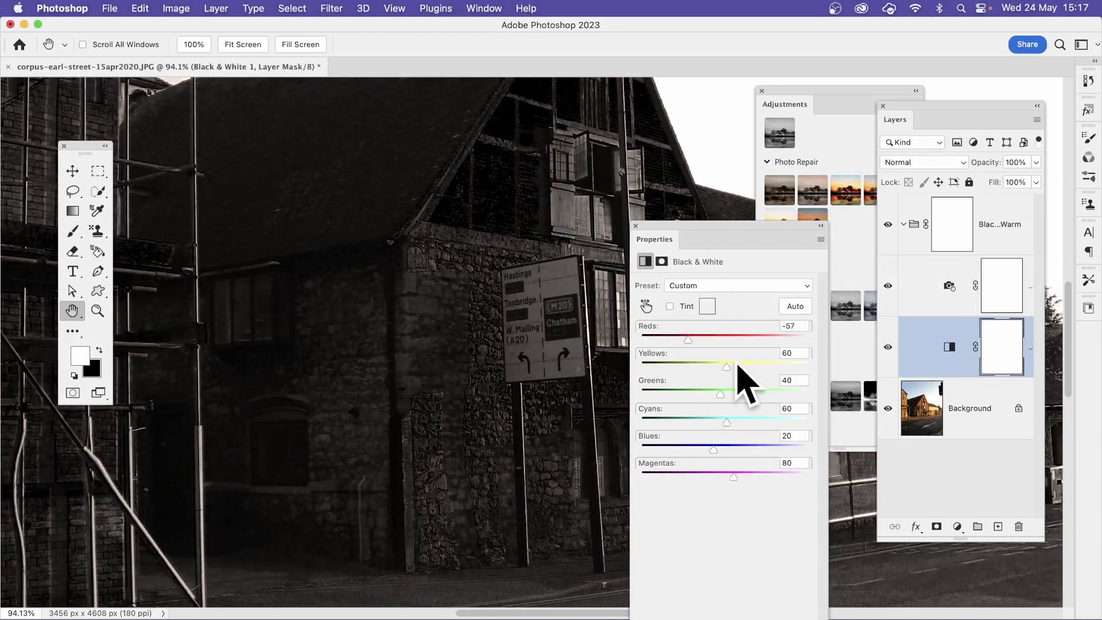
pyautogui.moveTo(722, 370); pyautogui.dragTo(658, 371)
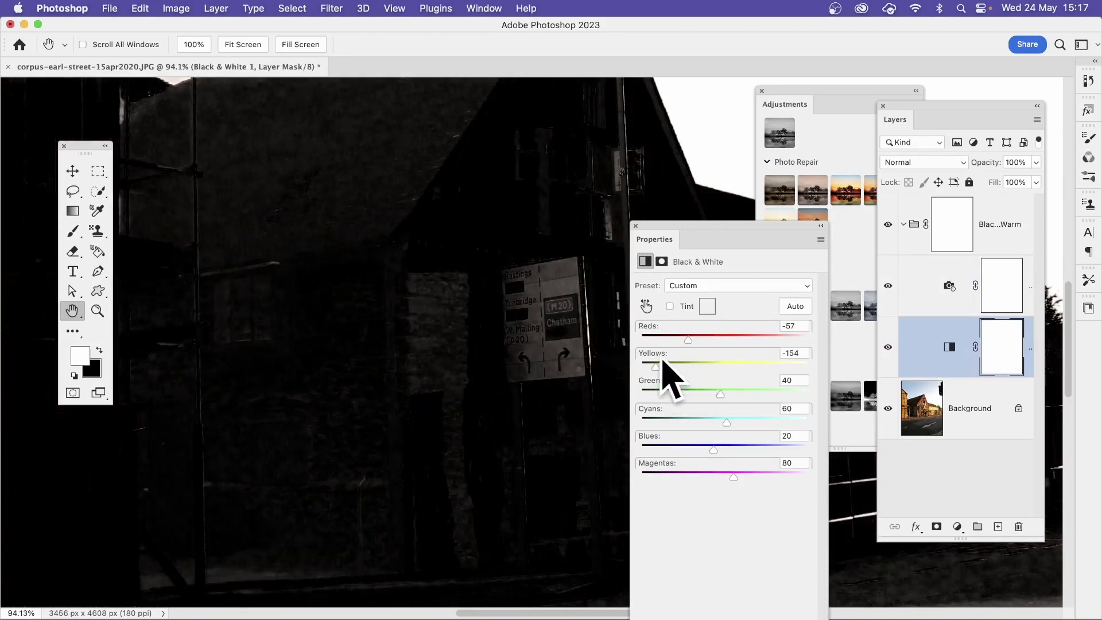
pyautogui.moveTo(696, 241); pyautogui.dragTo(861, 248)
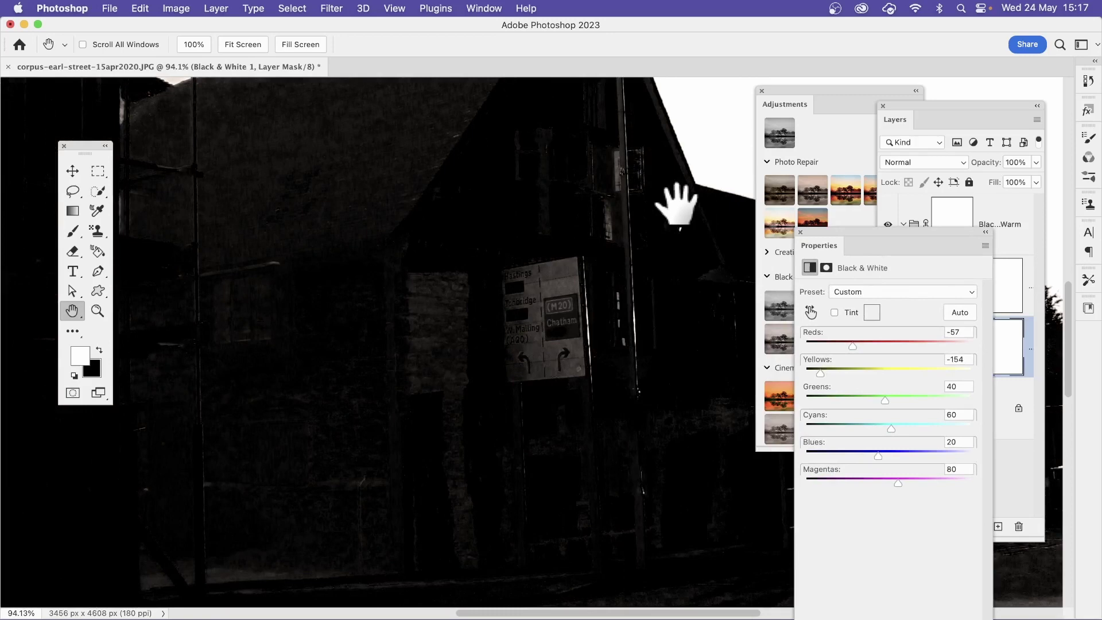
pyautogui.click(801, 232)
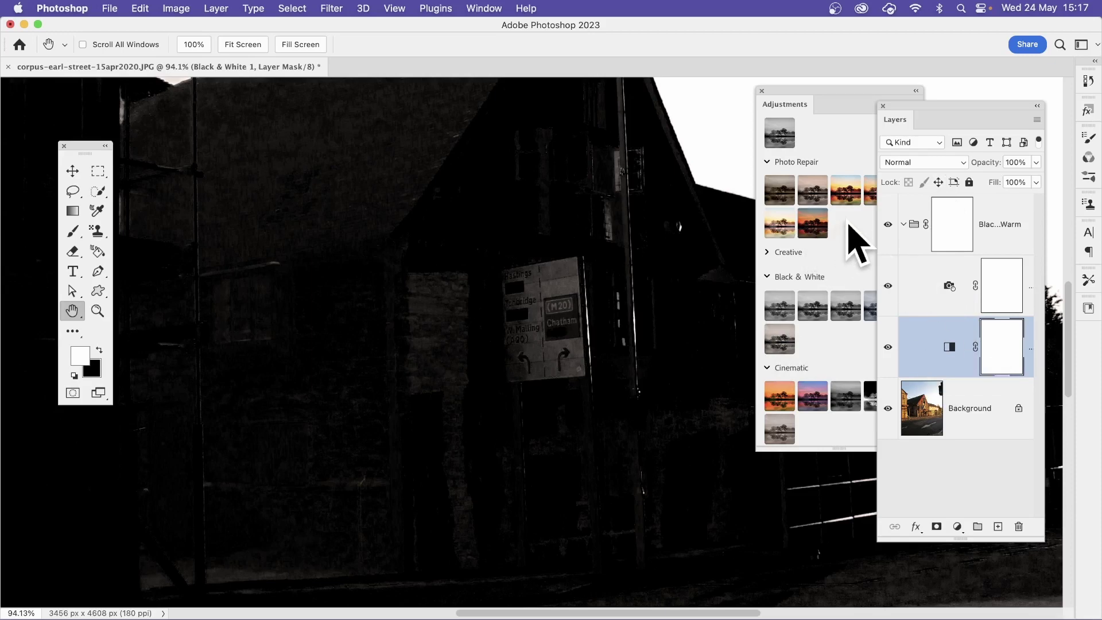
# Apply the Landscape 'Pop' preset, adding a Pop group with Brightness/Contrast 1.
pyautogui.scroll(1, 848, 231)
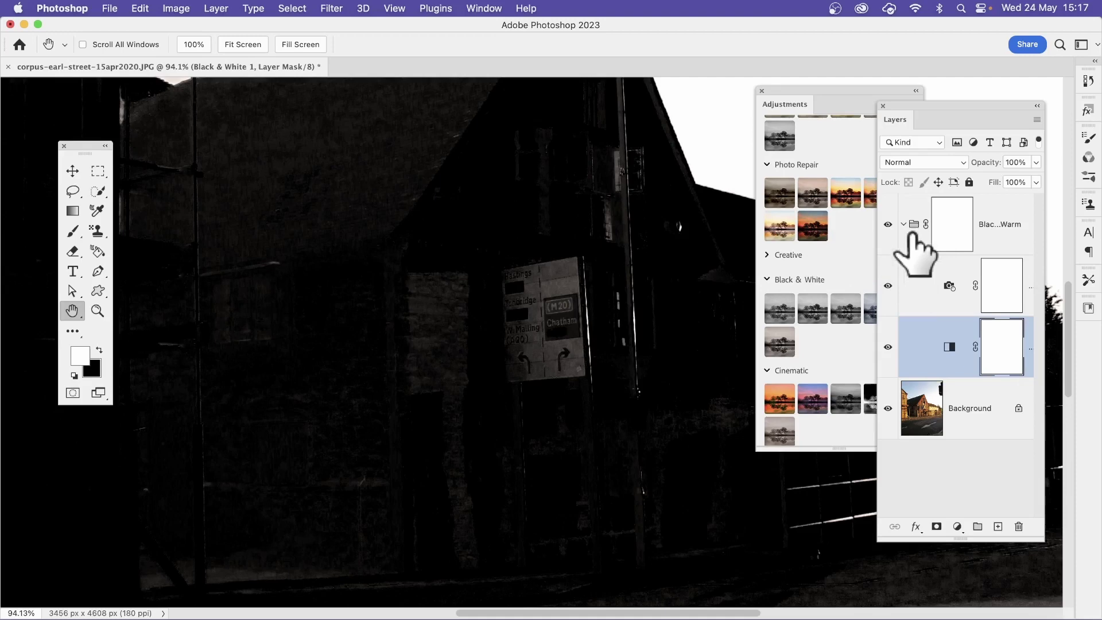
pyautogui.click(842, 239)
pyautogui.scroll(3, 855, 232)
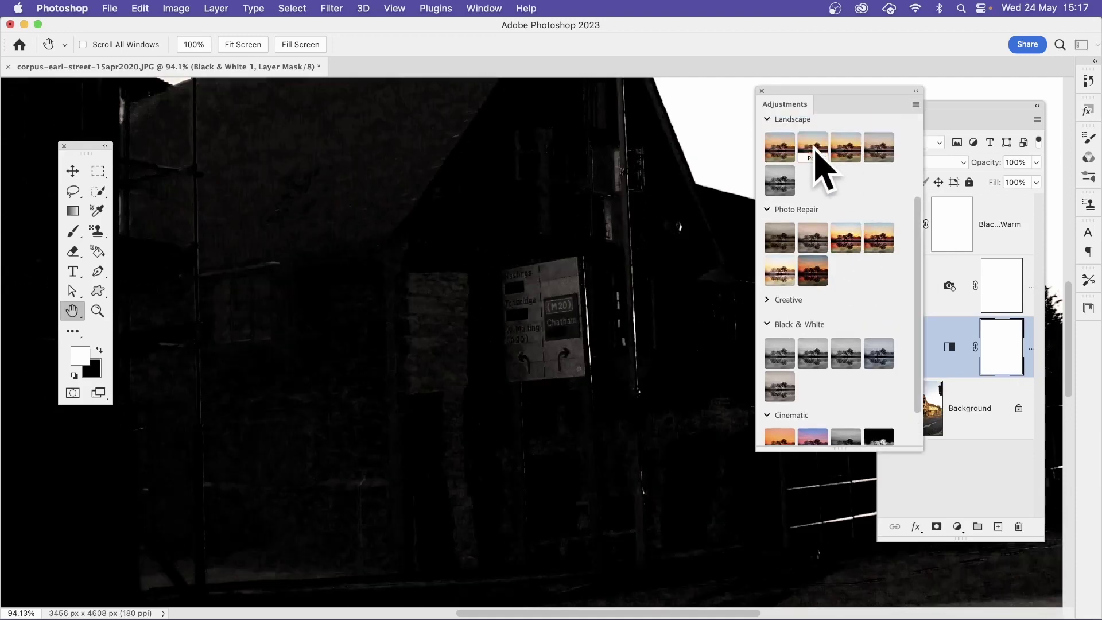
pyautogui.click(815, 152)
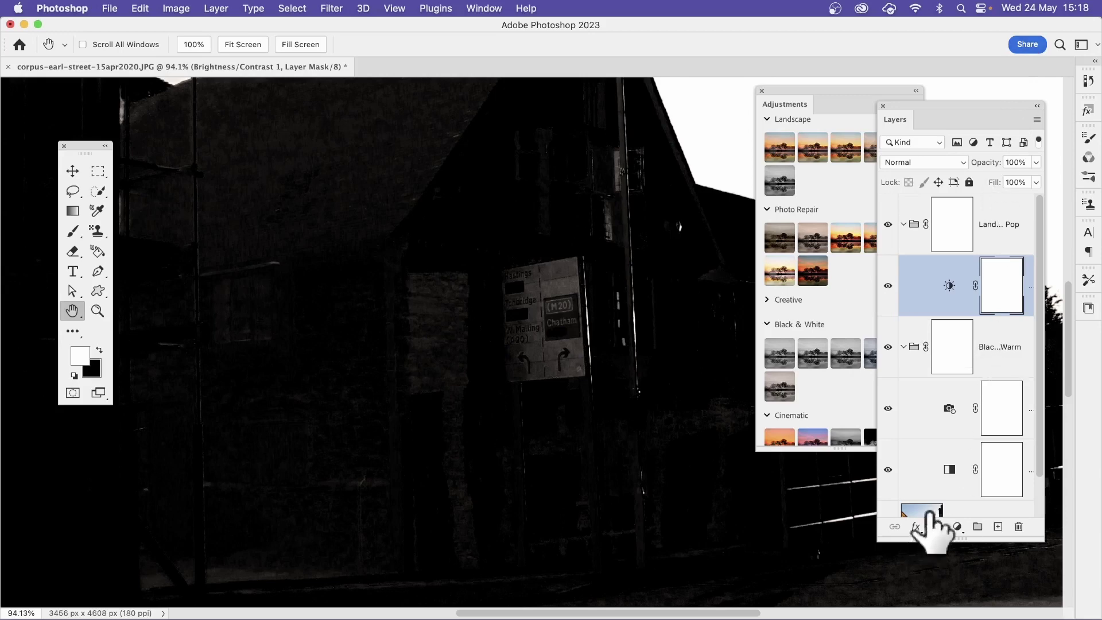
pyautogui.scroll(-2, 944, 442)
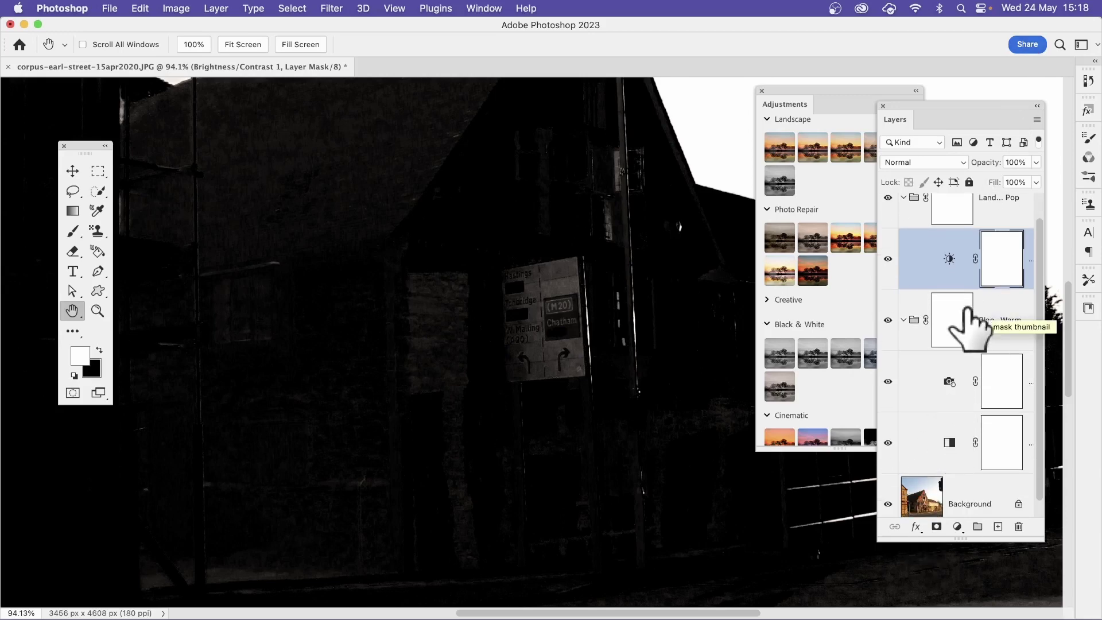
# Undo the preset groups back to just the Background layer, then browse the presets list.
pyautogui.moveTo(982, 235); pyautogui.dragTo(1082, 295)
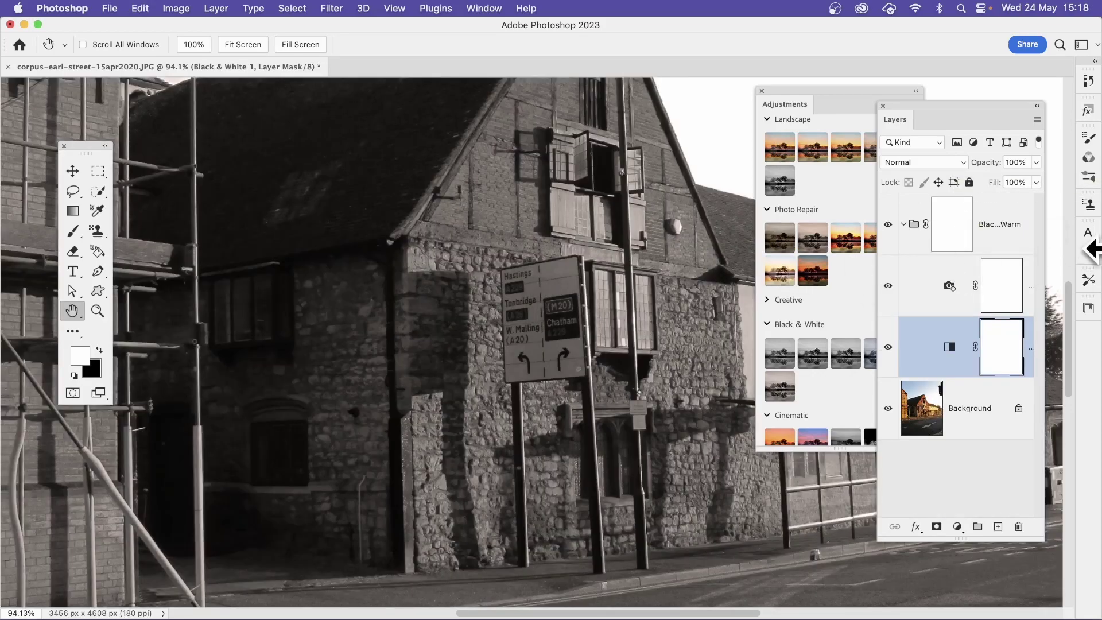
pyautogui.press('super+z')
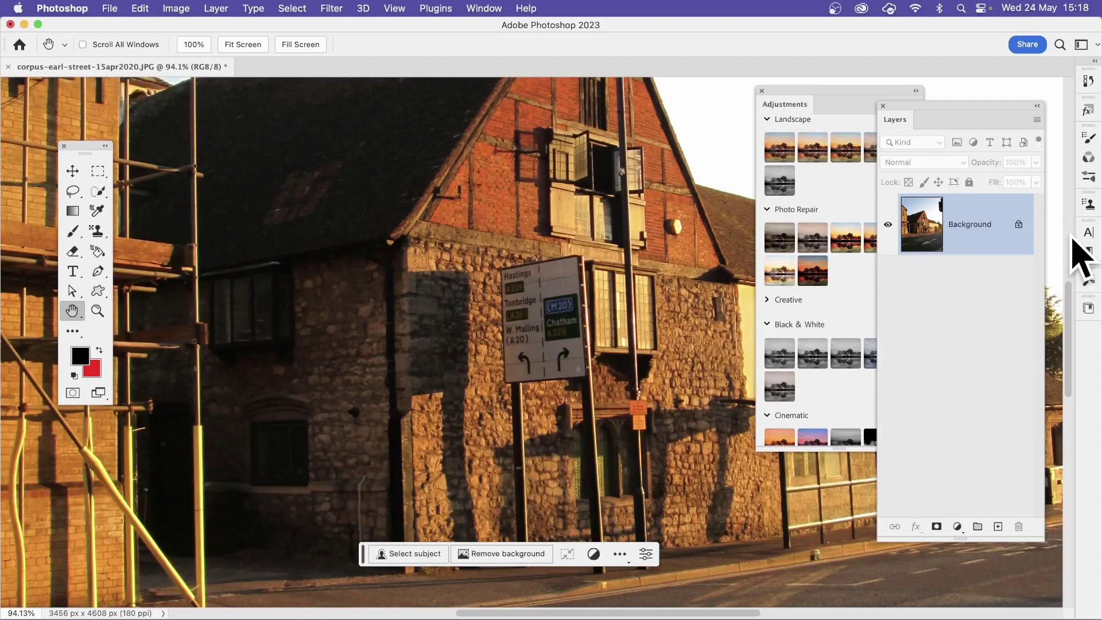
pyautogui.click(784, 299)
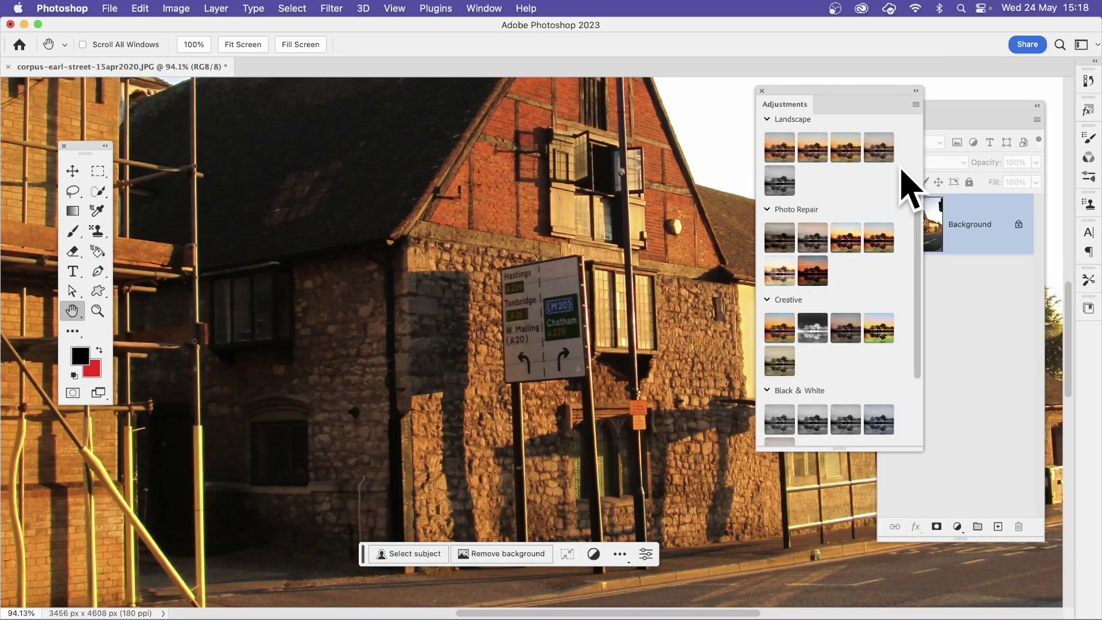
pyautogui.scroll(2, 832, 248)
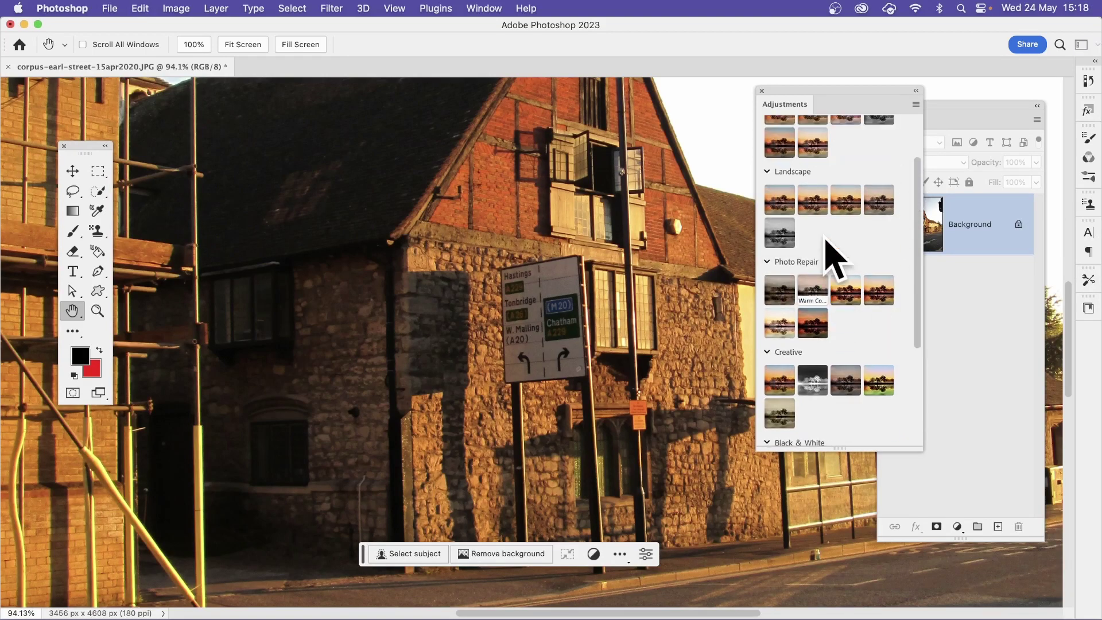
pyautogui.scroll(2, 819, 192)
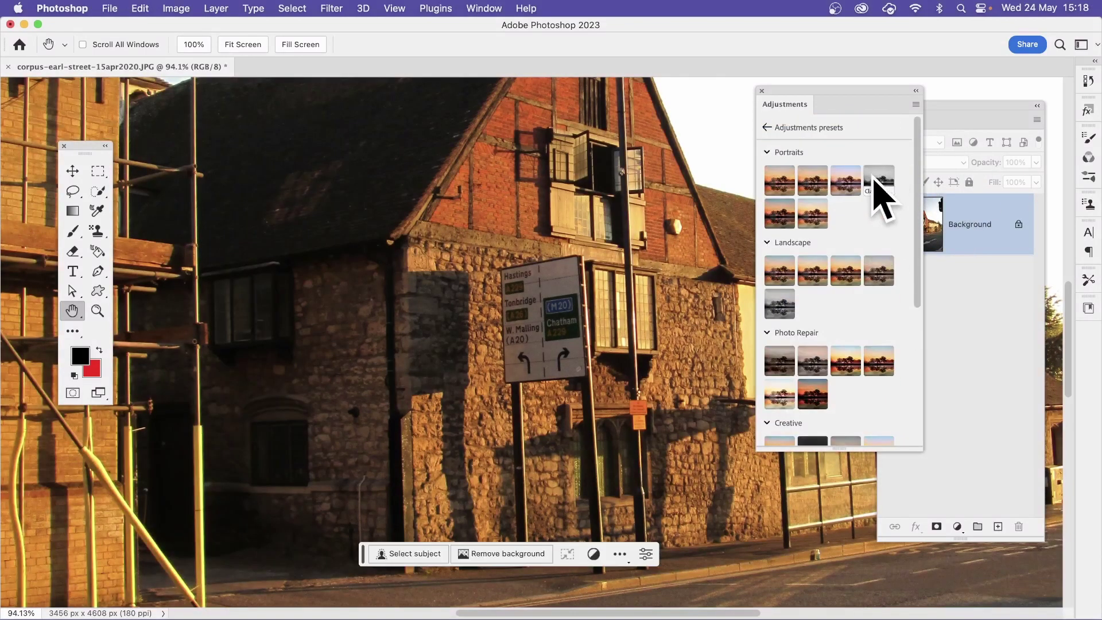
pyautogui.scroll(-5, 874, 308)
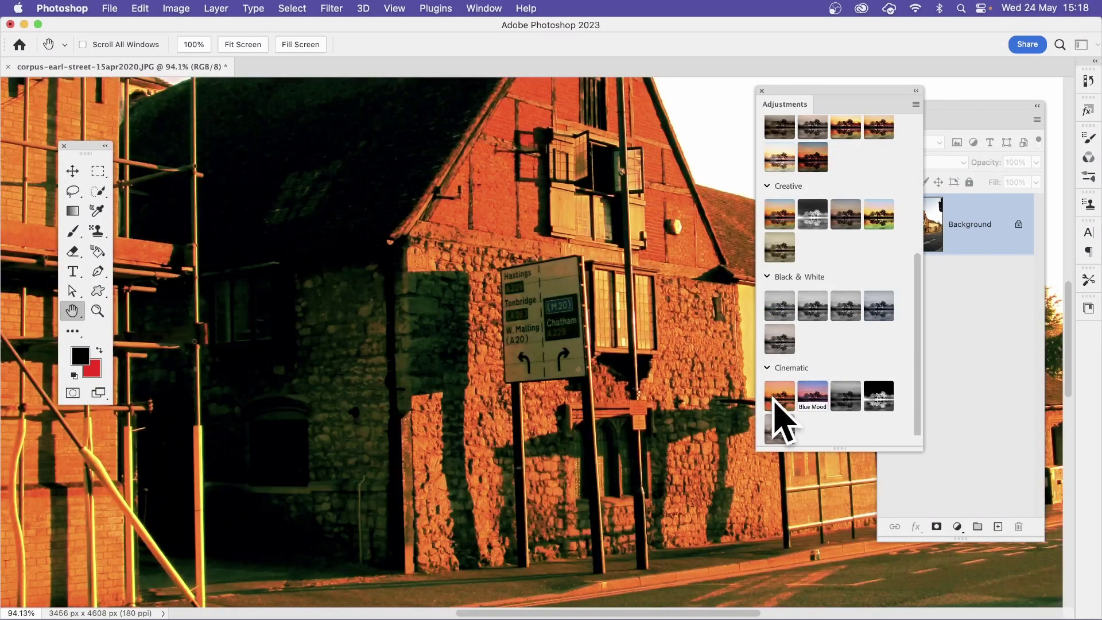
# Apply the Cinematic 'Split Tone' preset, tinting the photo intense orange.
pyautogui.click(782, 402)
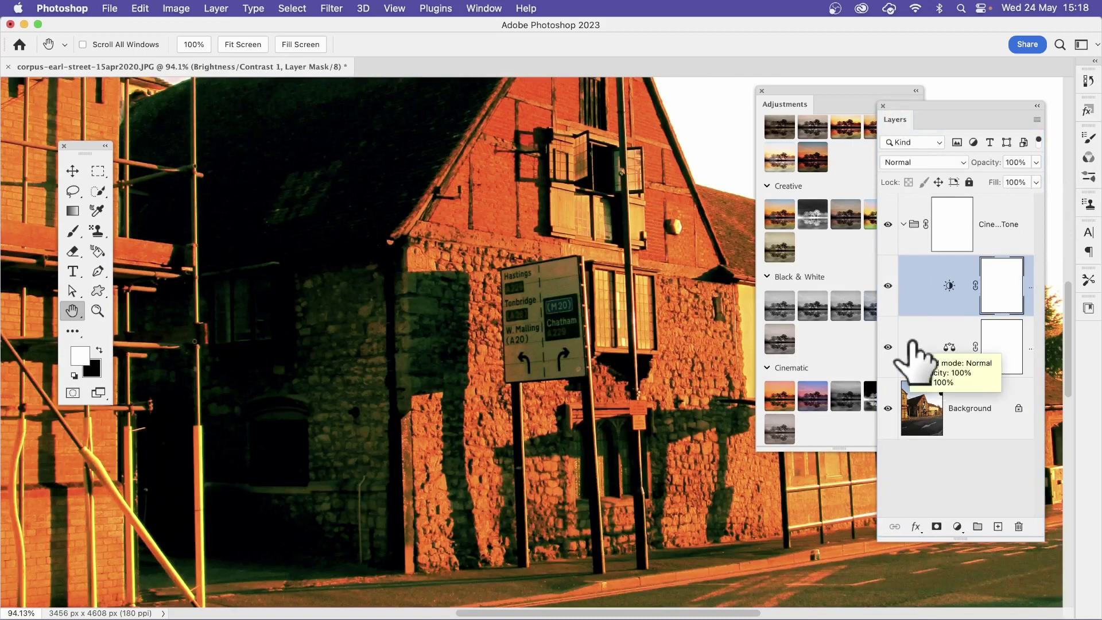
pyautogui.click(809, 106)
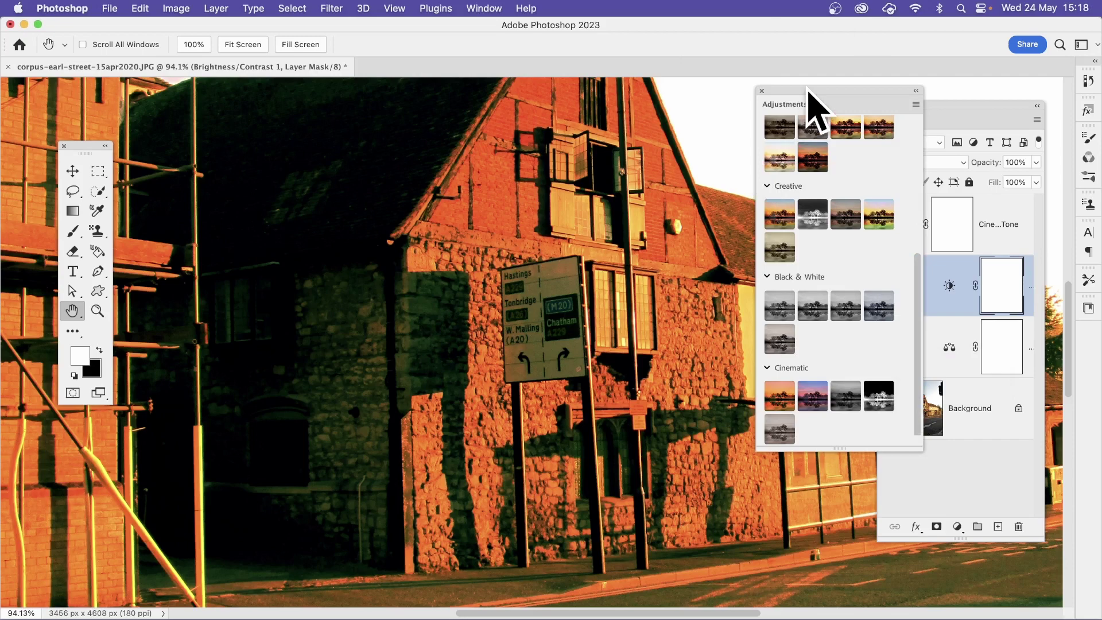
pyautogui.click(482, 8)
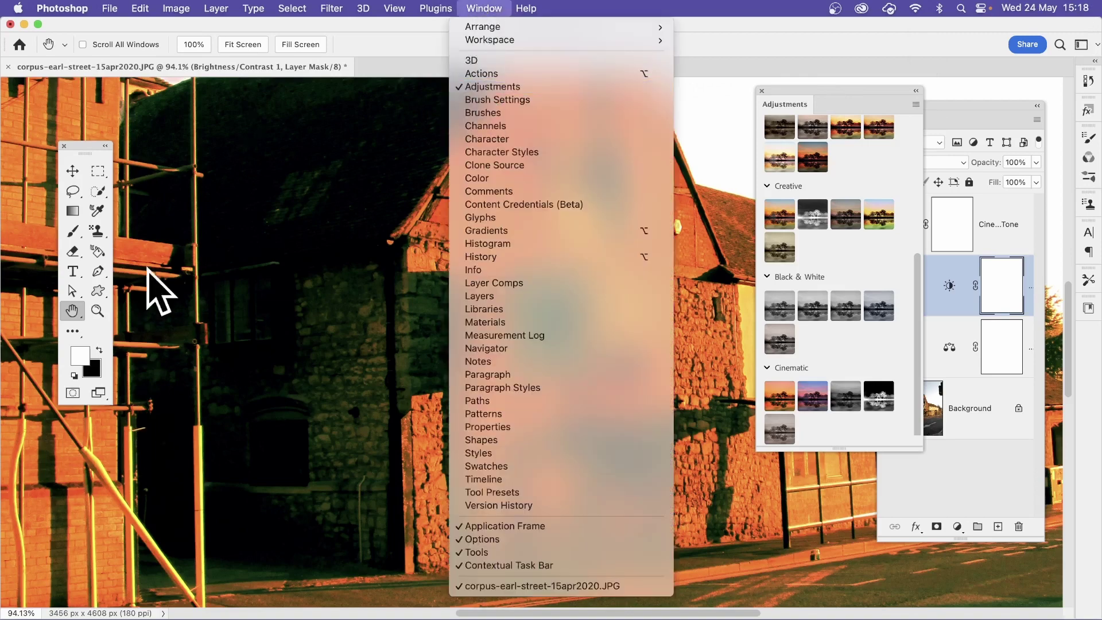
pyautogui.moveTo(216, 11)
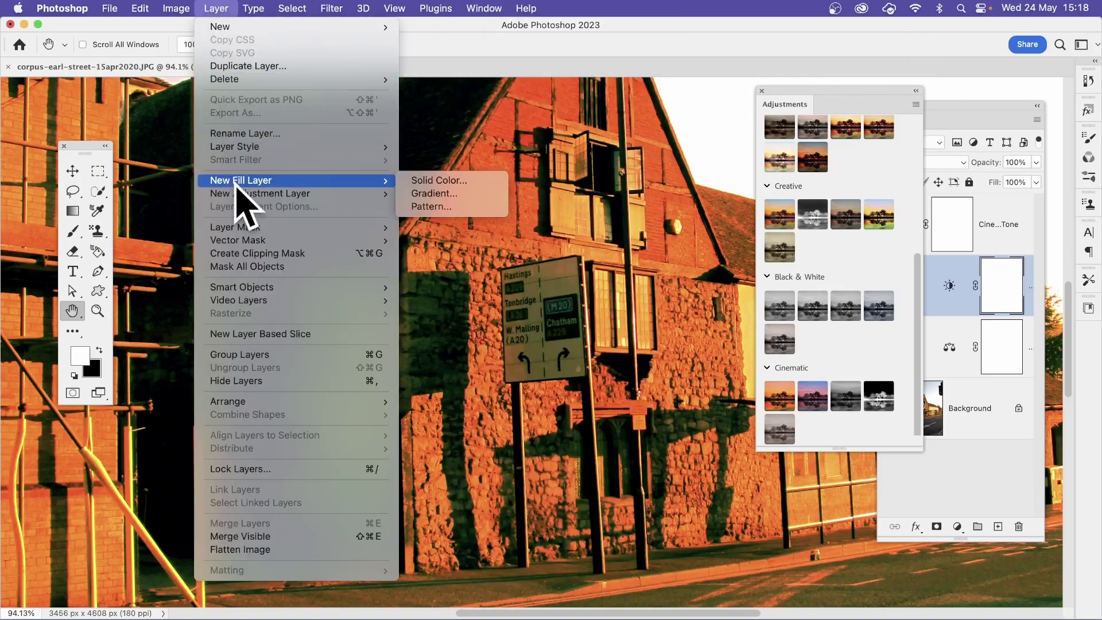
pyautogui.moveTo(239, 195)
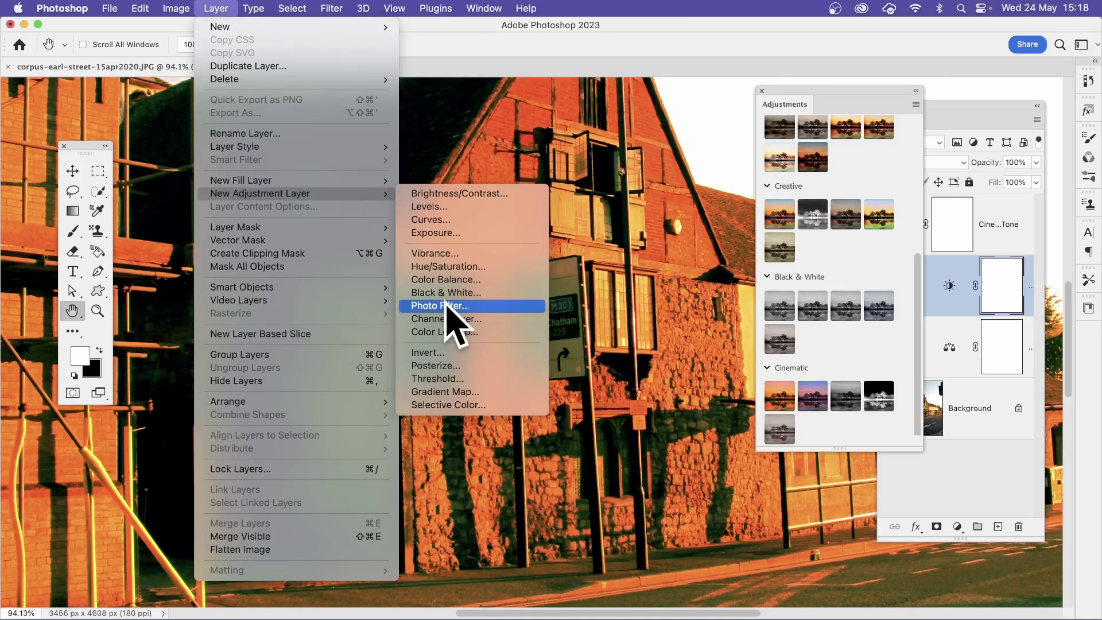
pyautogui.click(162, 341)
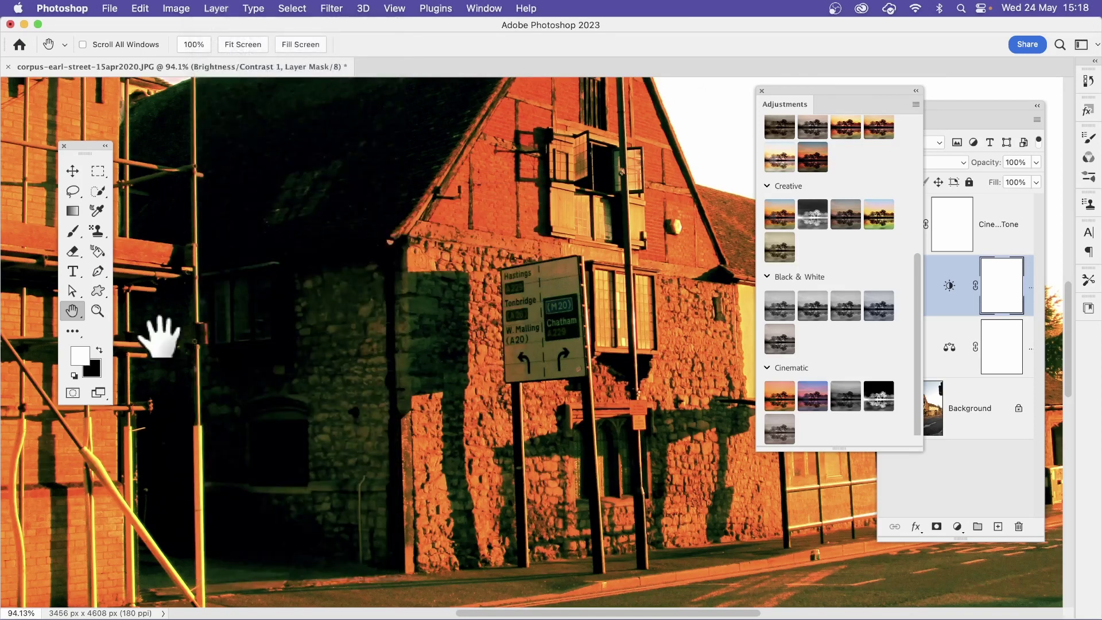